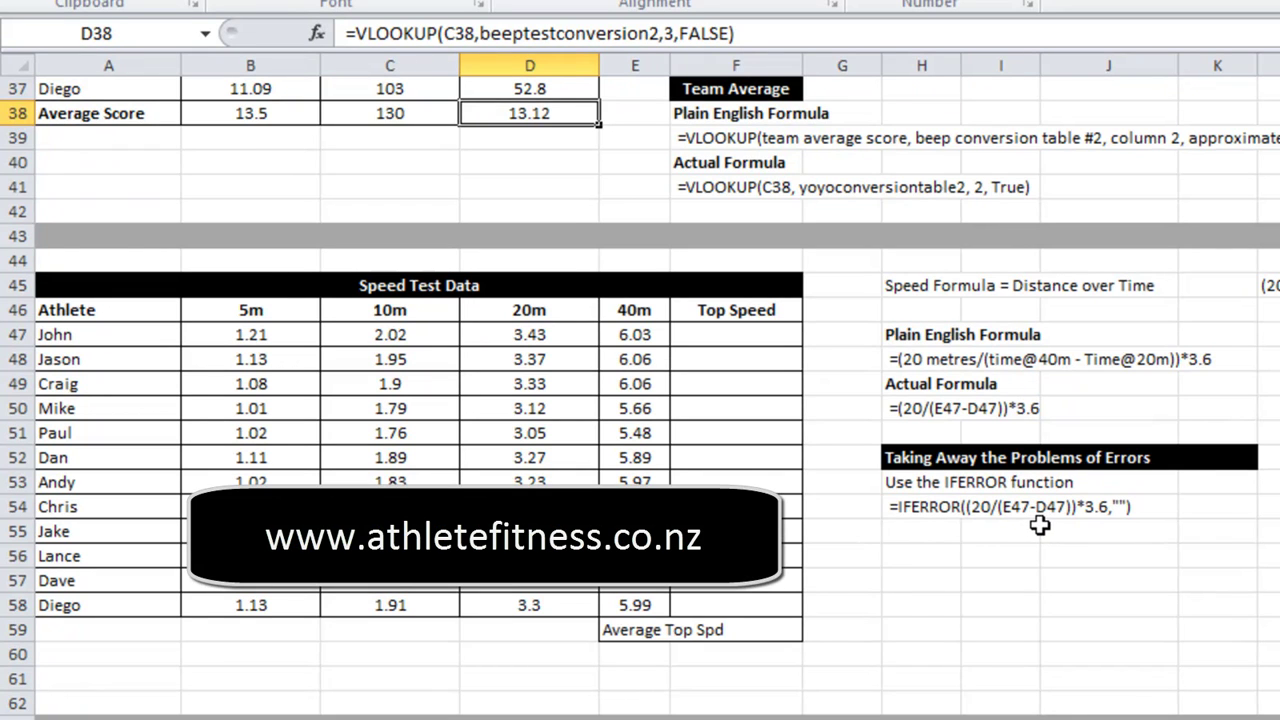
Widen the 40m column E and select John's Top Speed cell F47
left_click_drag(668, 60, 725, 87)
left_click(778, 332)
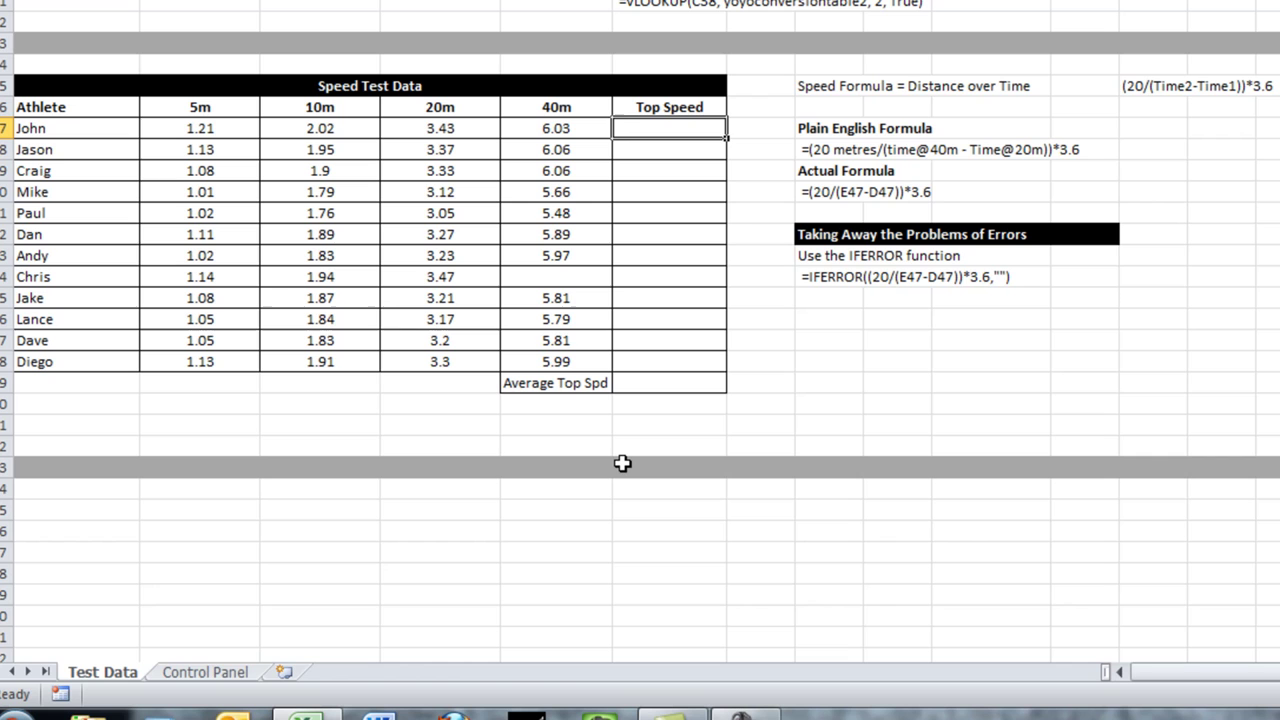
Enter =20/(E47-D47) in F47 as John's top speed, giving 7.692307692
type("=")
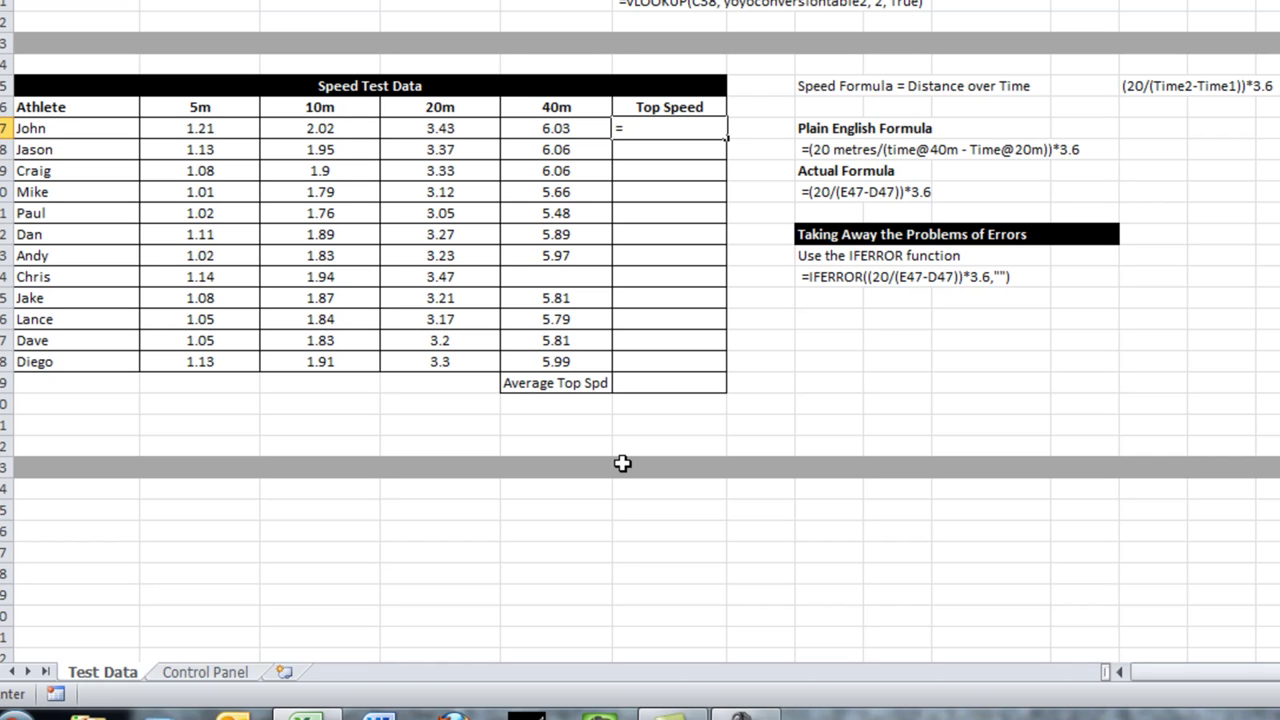
type("(")
key("BackSpace")
type("20/(")
left_click(579, 128)
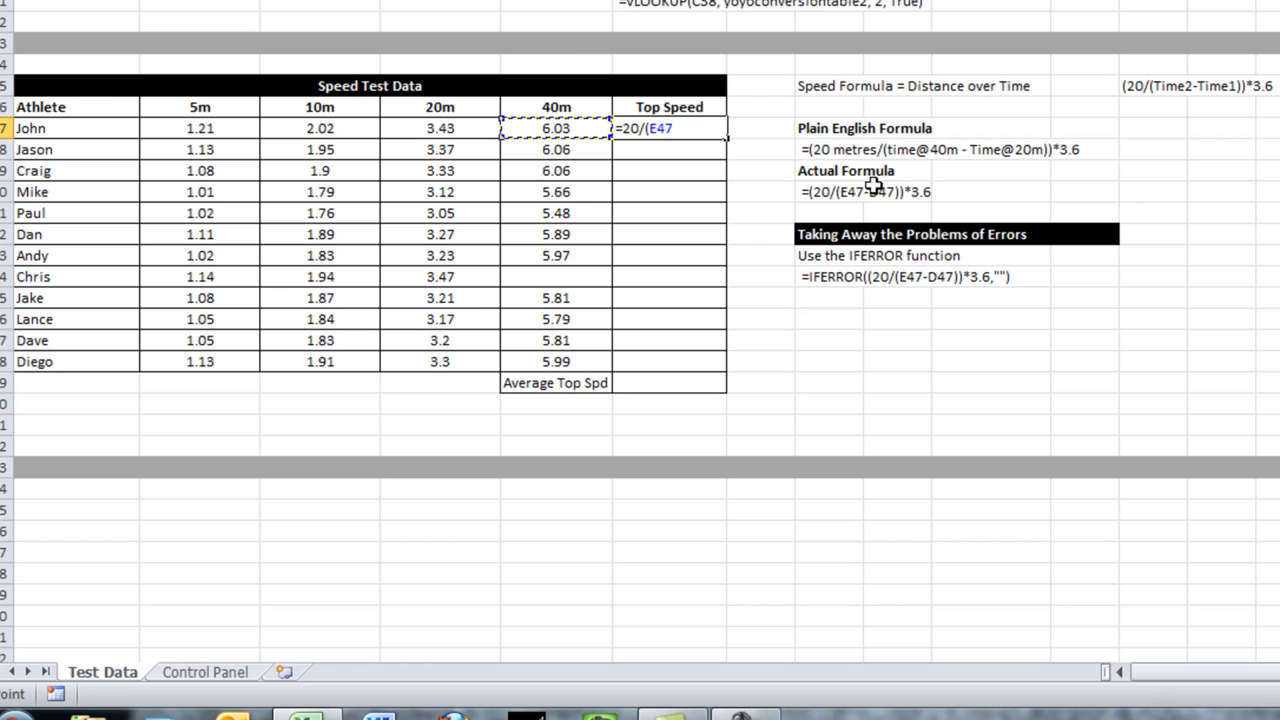
type("-")
left_click(451, 129)
type(")")
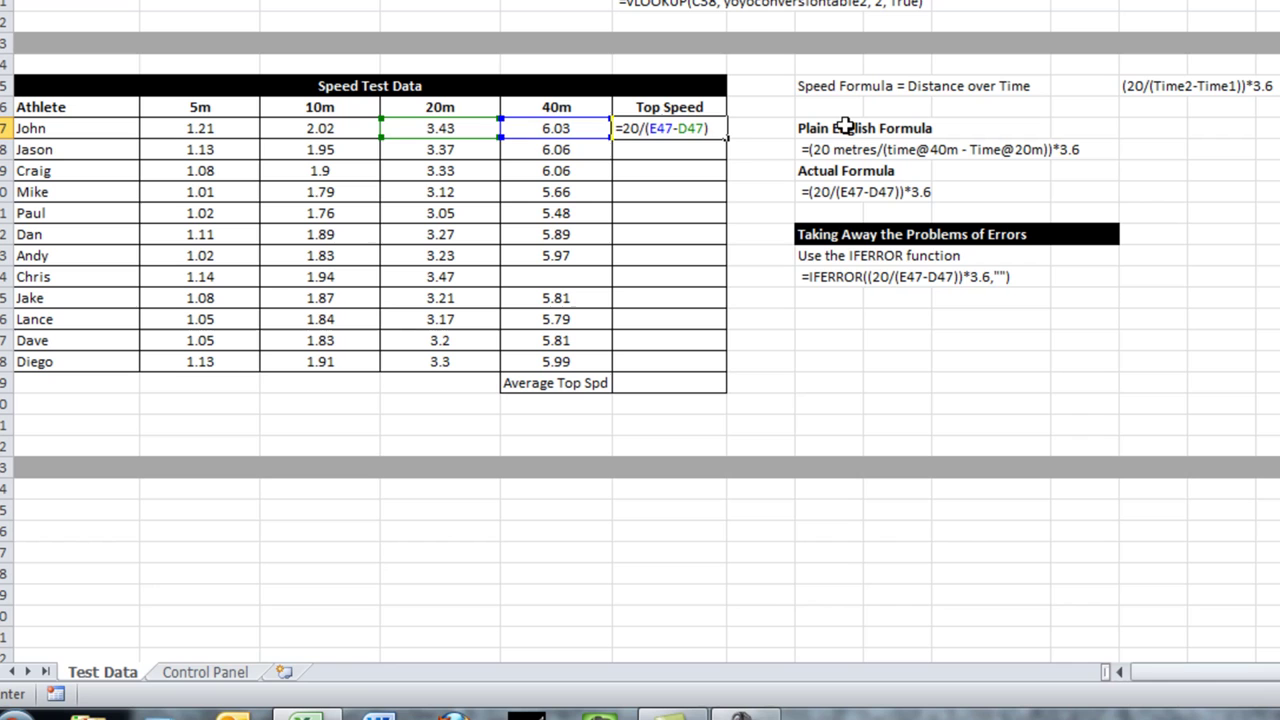
key("Return")
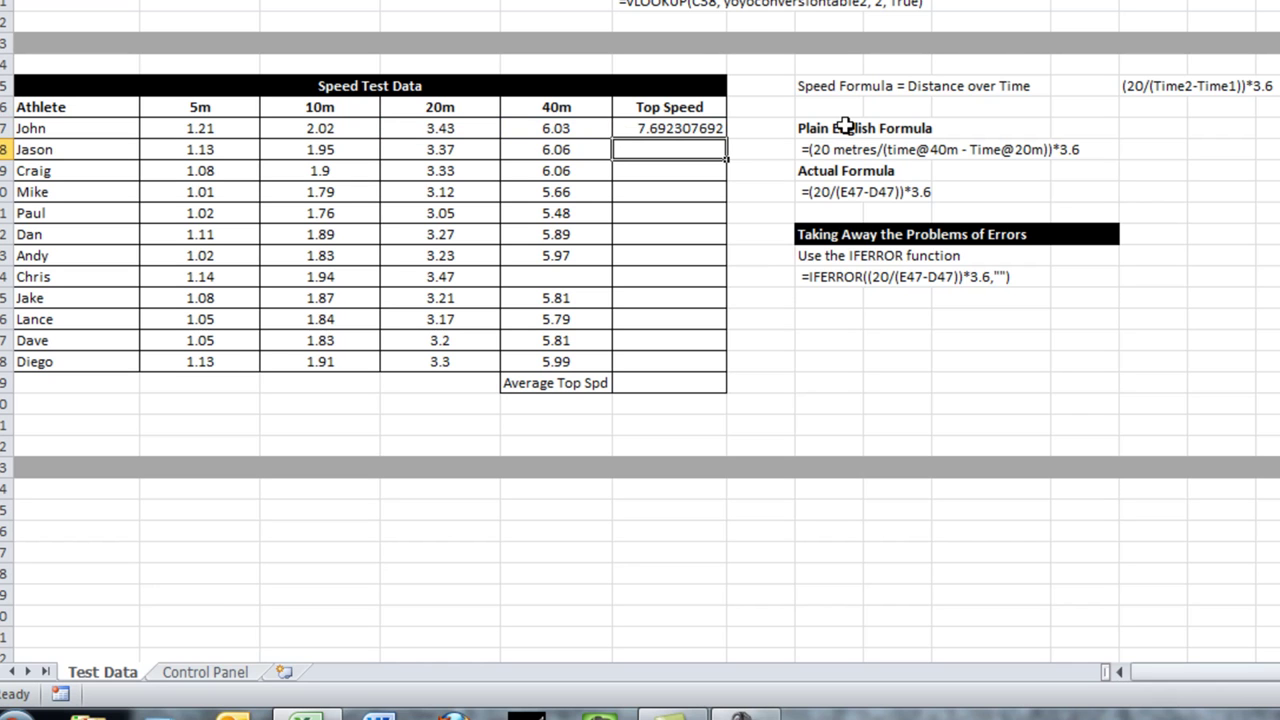
key("Up")
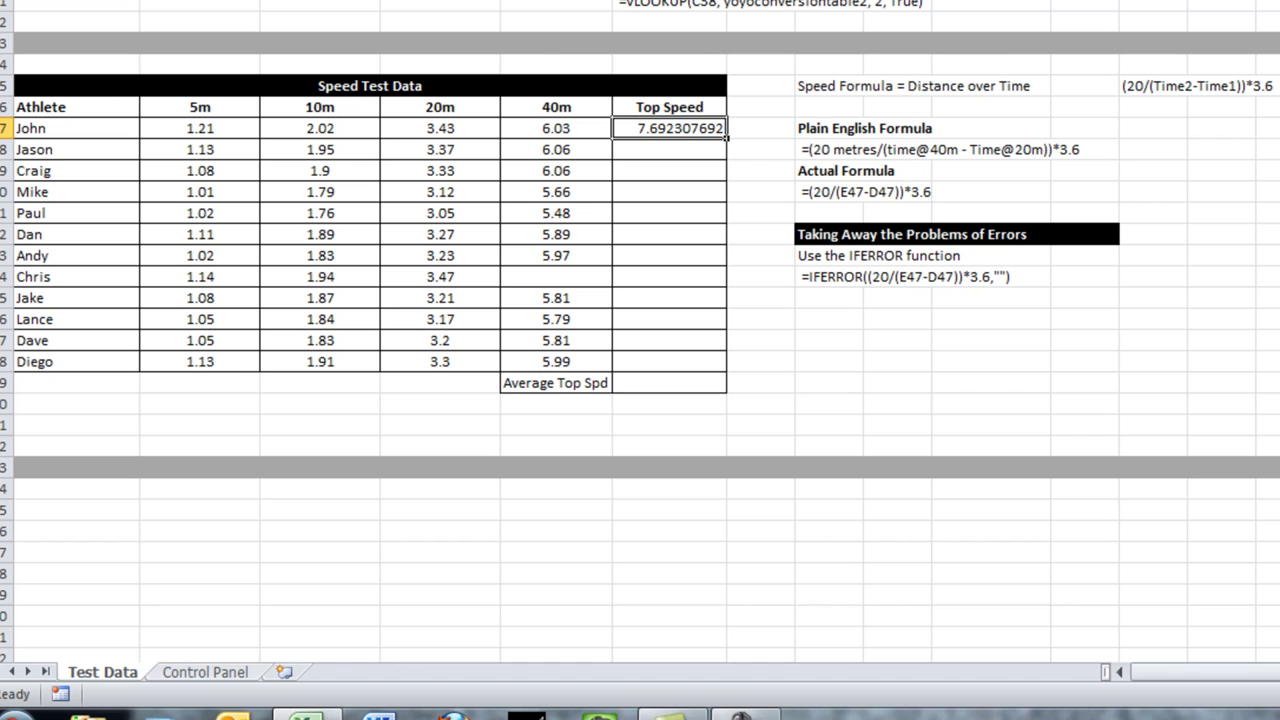
Convert John's speed to km/h with the formula =(20/(E47-D47))*3.6
key("F2")
type(")")
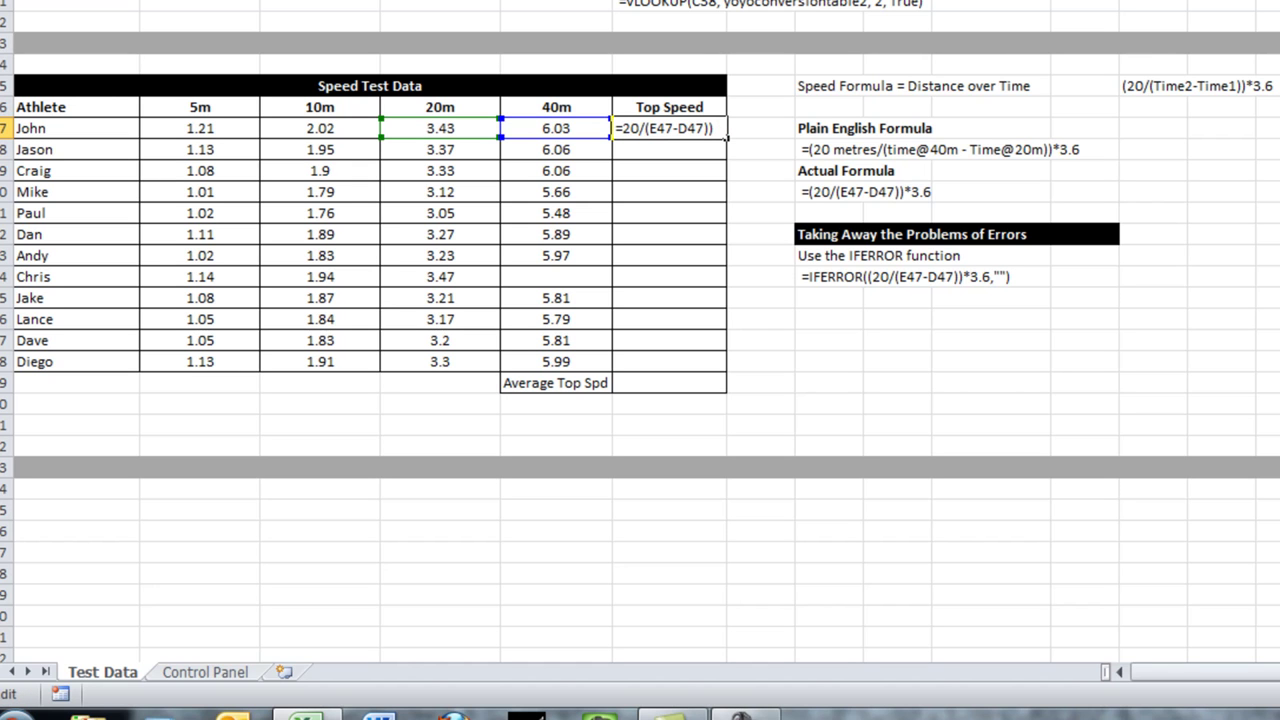
type("(")
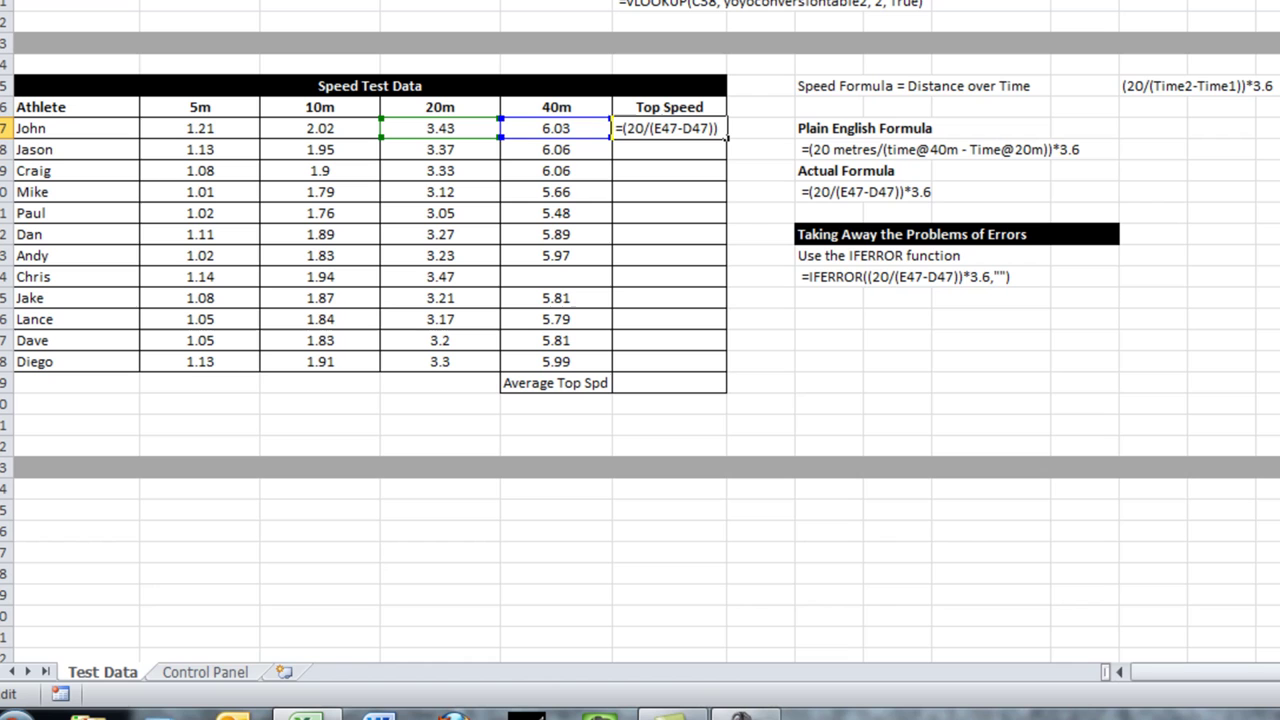
type("*3.6")
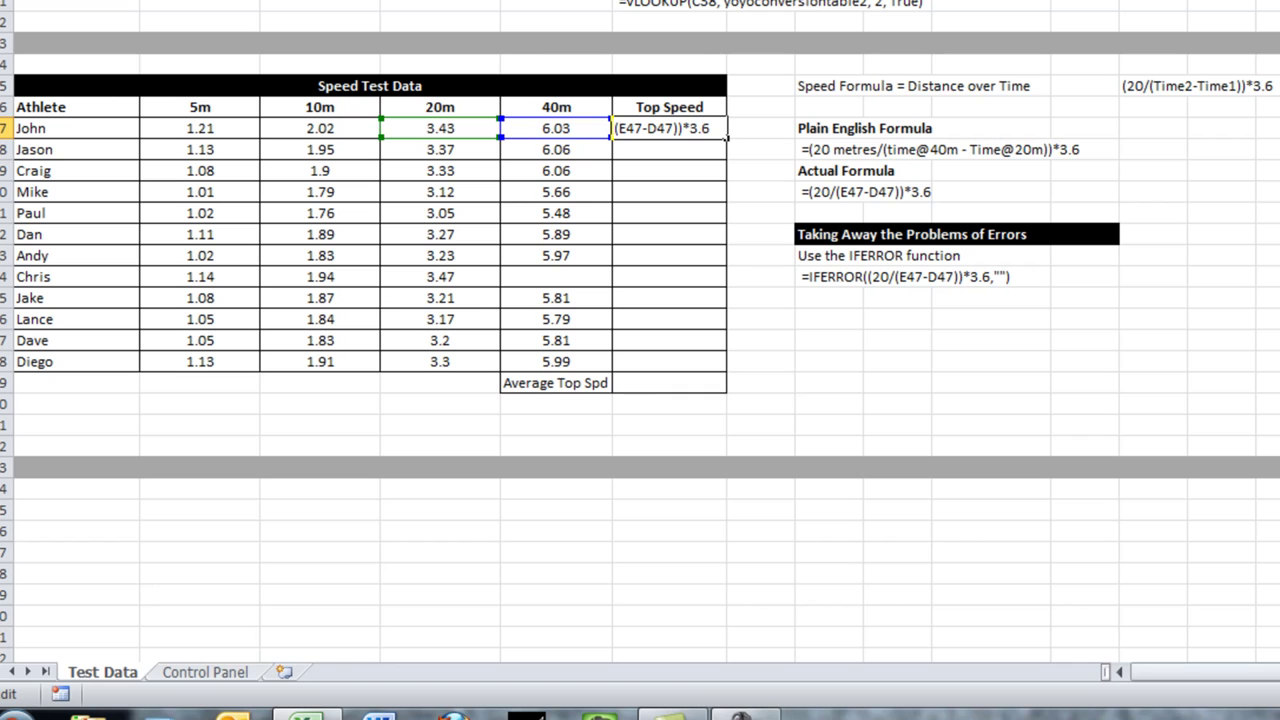
key("Return")
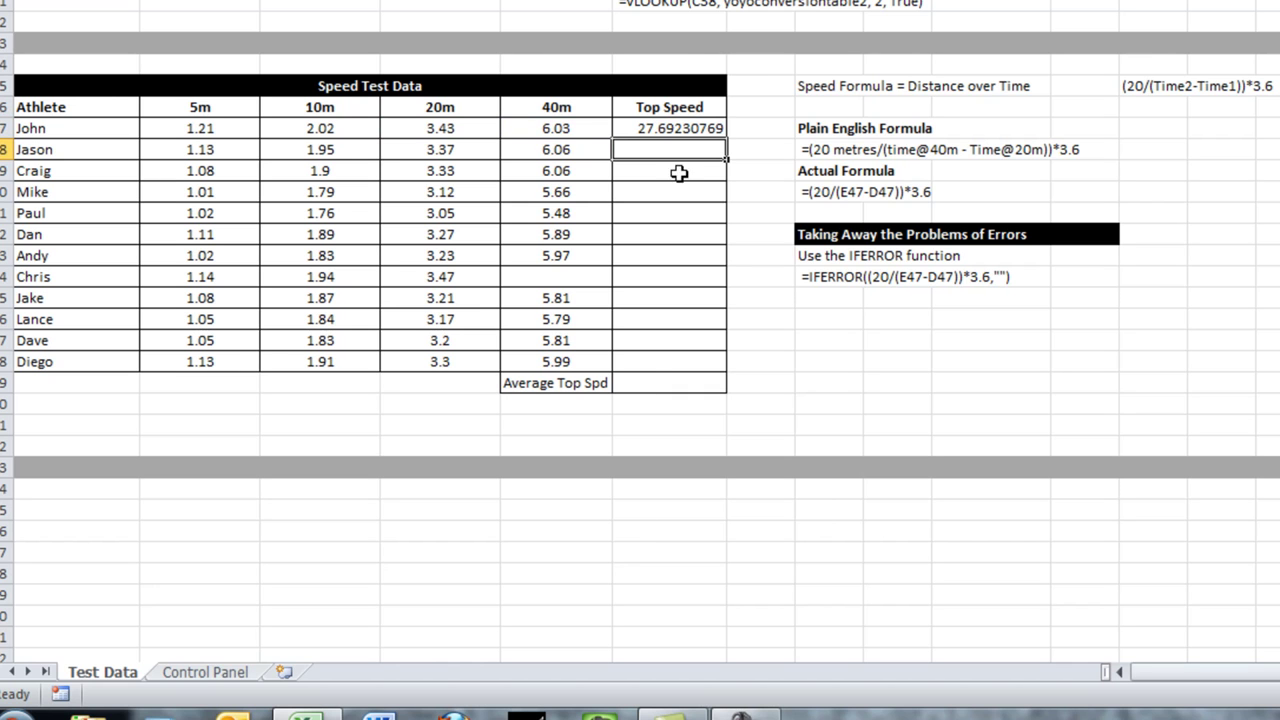
Show John's top speed with one decimal place (27.7) and centre it
left_click(680, 128)
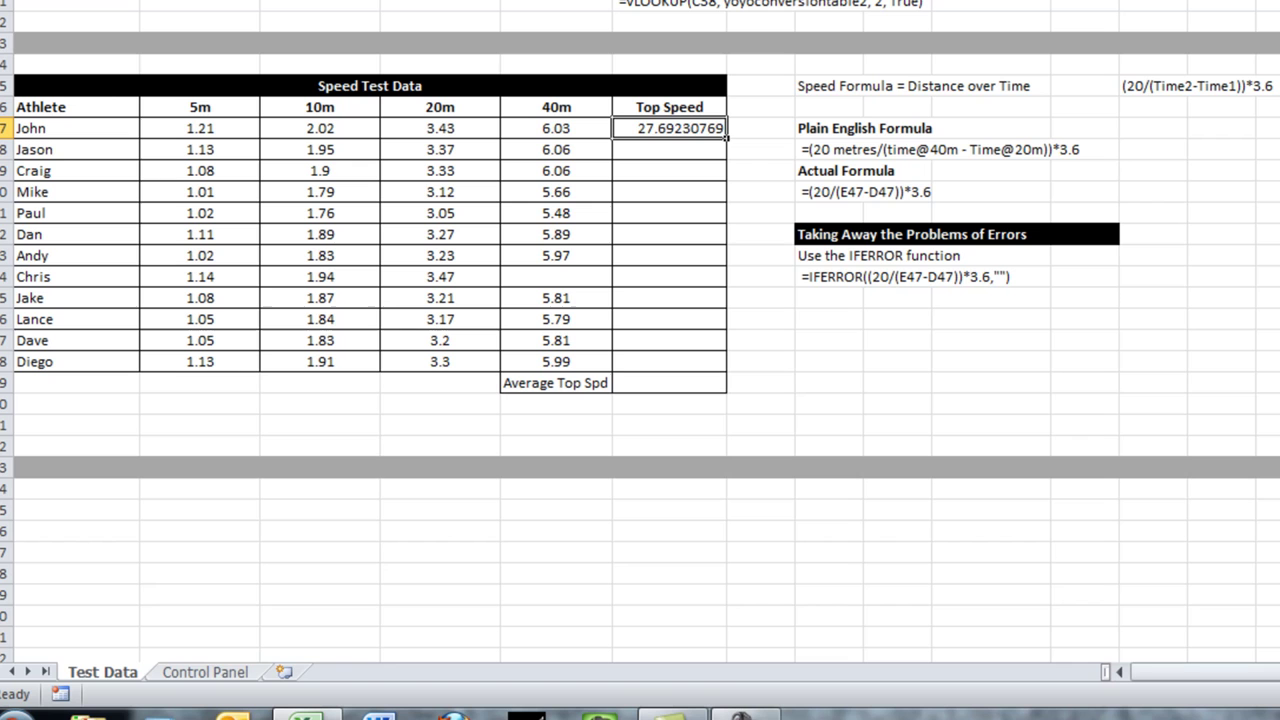
key("alt+h")
key("9")
key("alt+h")
key("9")
key("alt+h")
key("9")
key("alt+h")
key("9")
key("alt+h")
key("9")
key("alt+h")
key("9")
key("alt+h")
key("9")
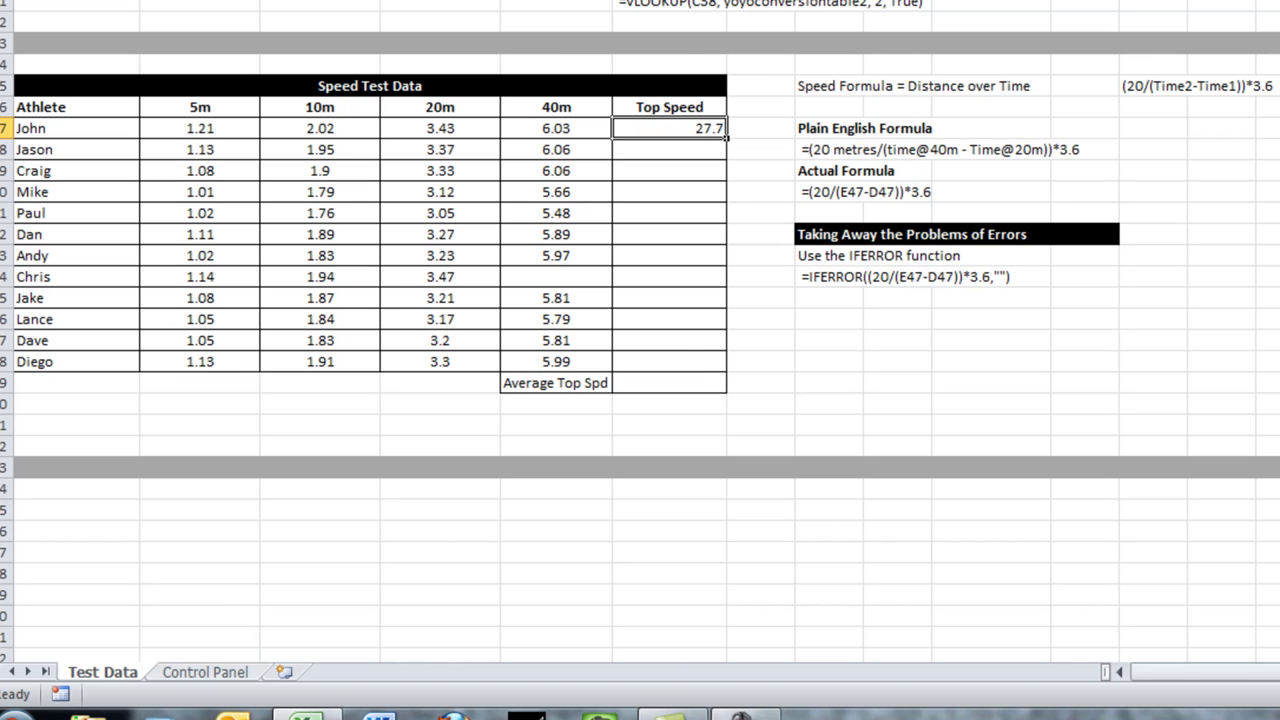
key("alt+h")
key("a")
key("c")
Fill the km/h formula down to Diego's row and add a centred AVERAGE of Top Speed (23.4)
left_click_drag(725, 139, 724, 372)
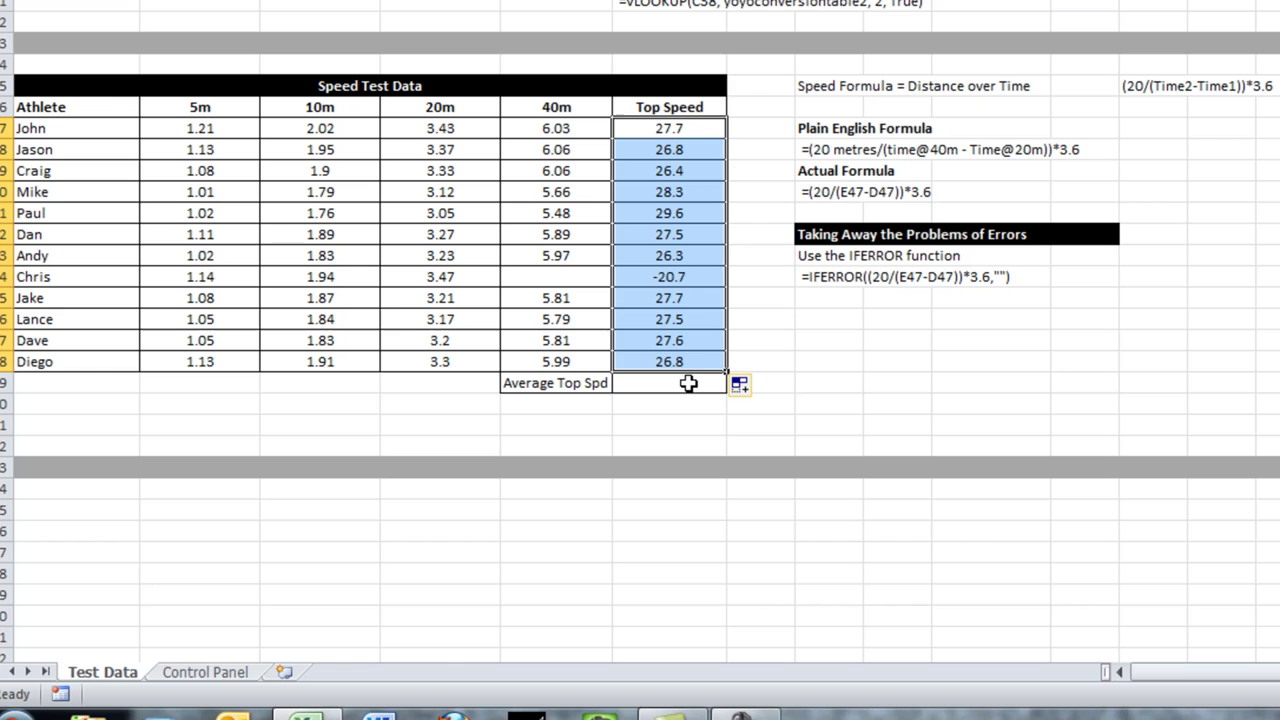
left_click(688, 382)
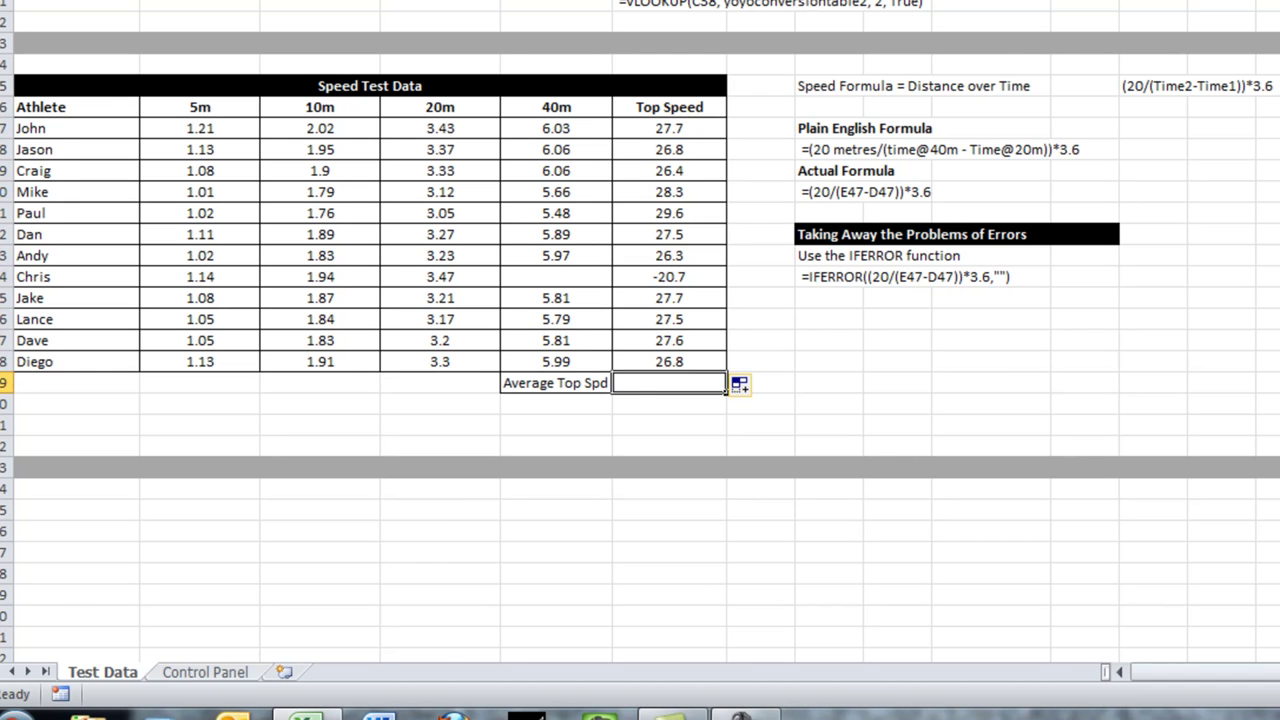
type("=average(")
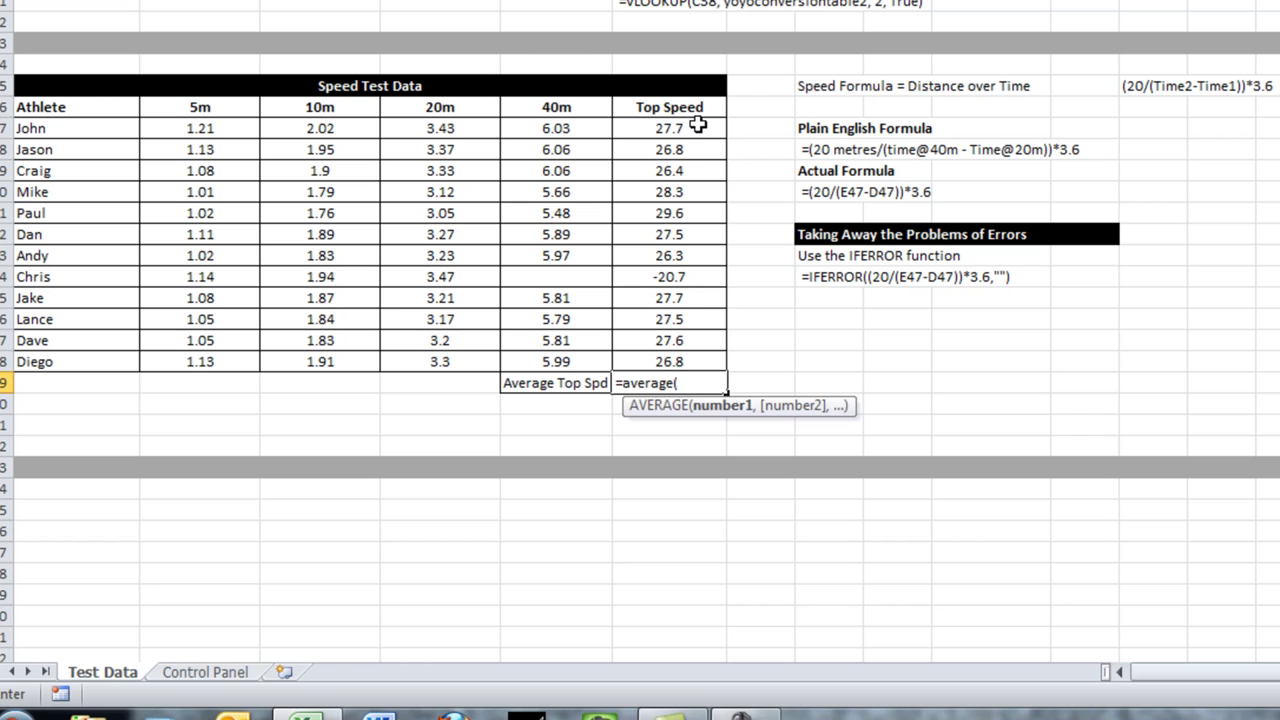
left_click_drag(694, 128, 704, 363)
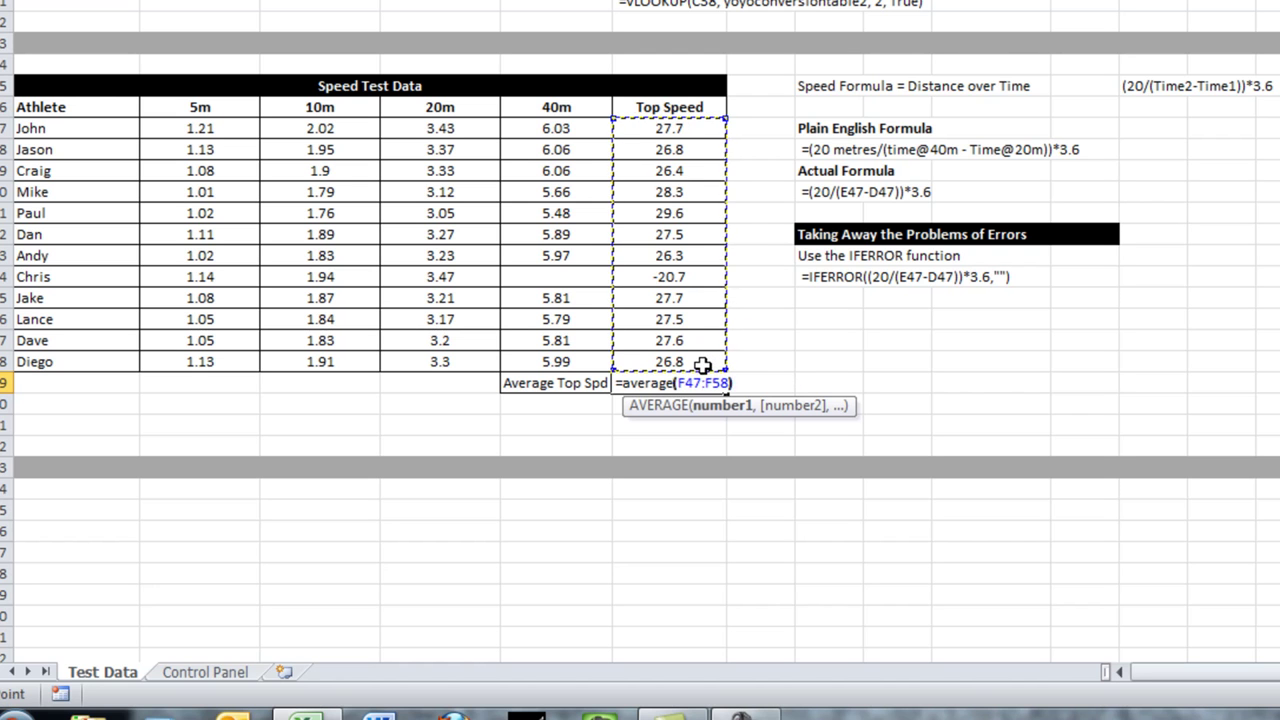
key("Return")
left_click(686, 390)
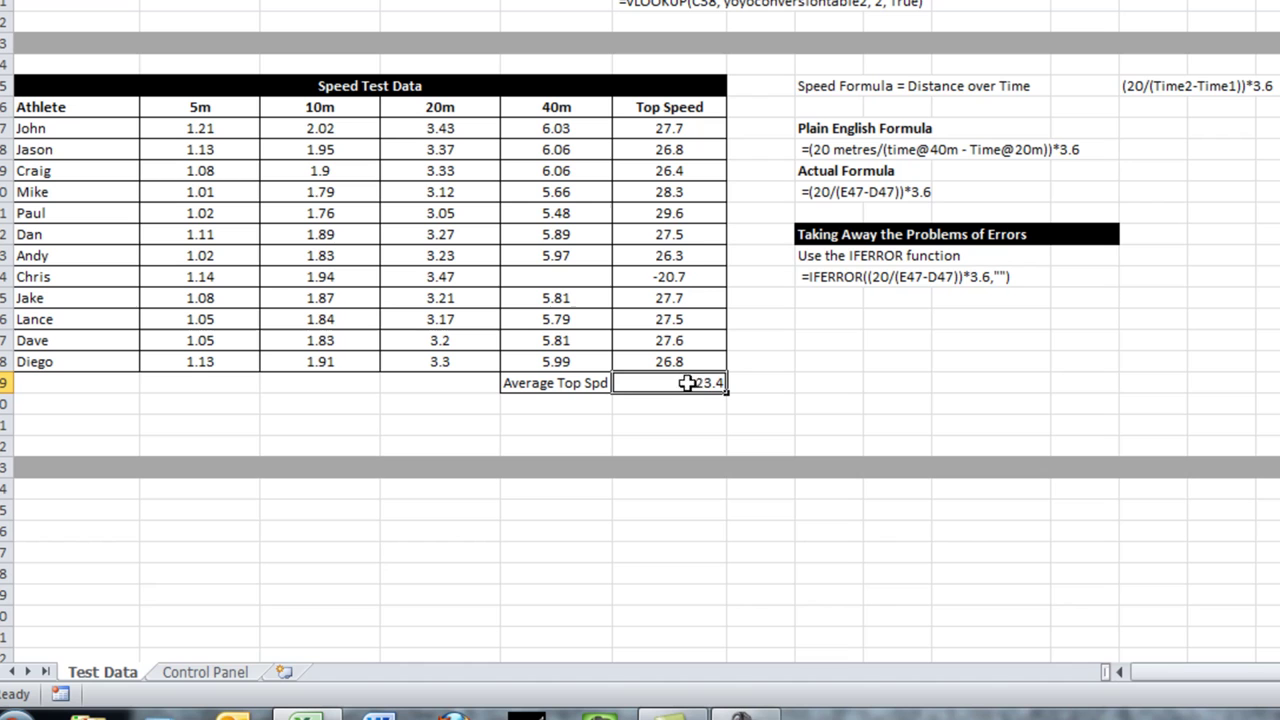
key("ctrl+e")
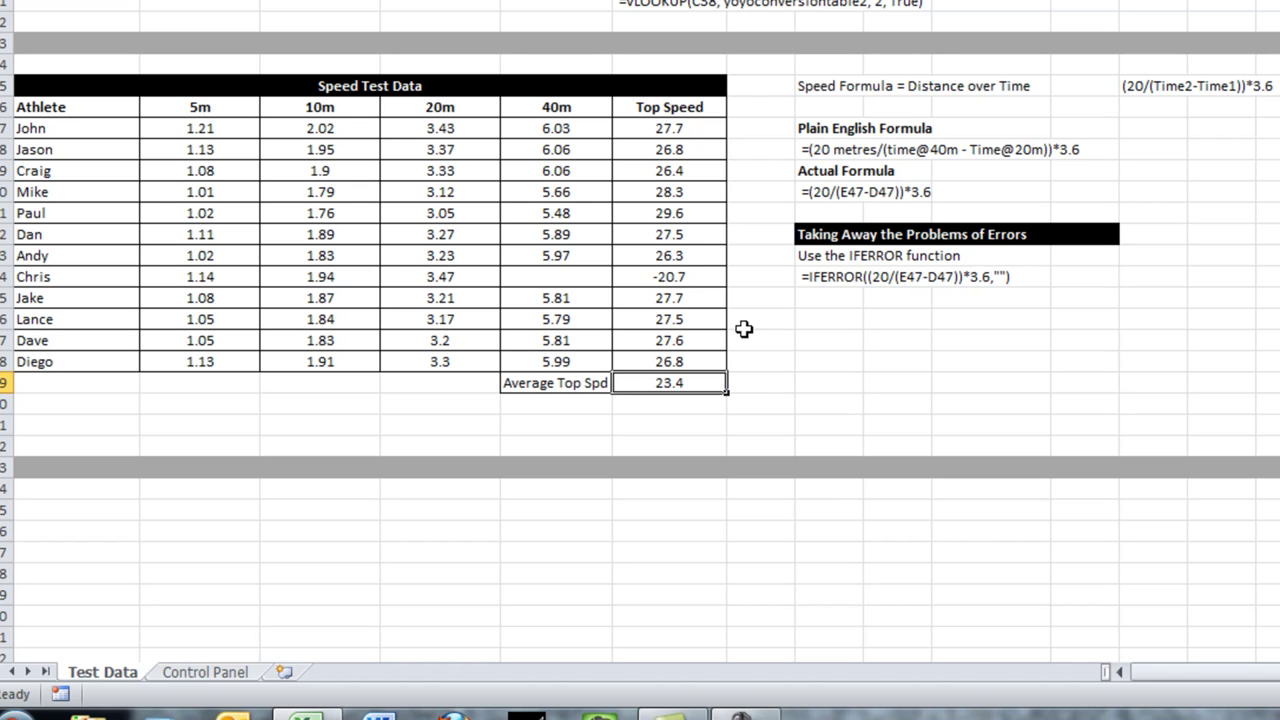
Replace Chris's -20.7 top speed by filling Andy's formula down into his row
left_click(684, 277)
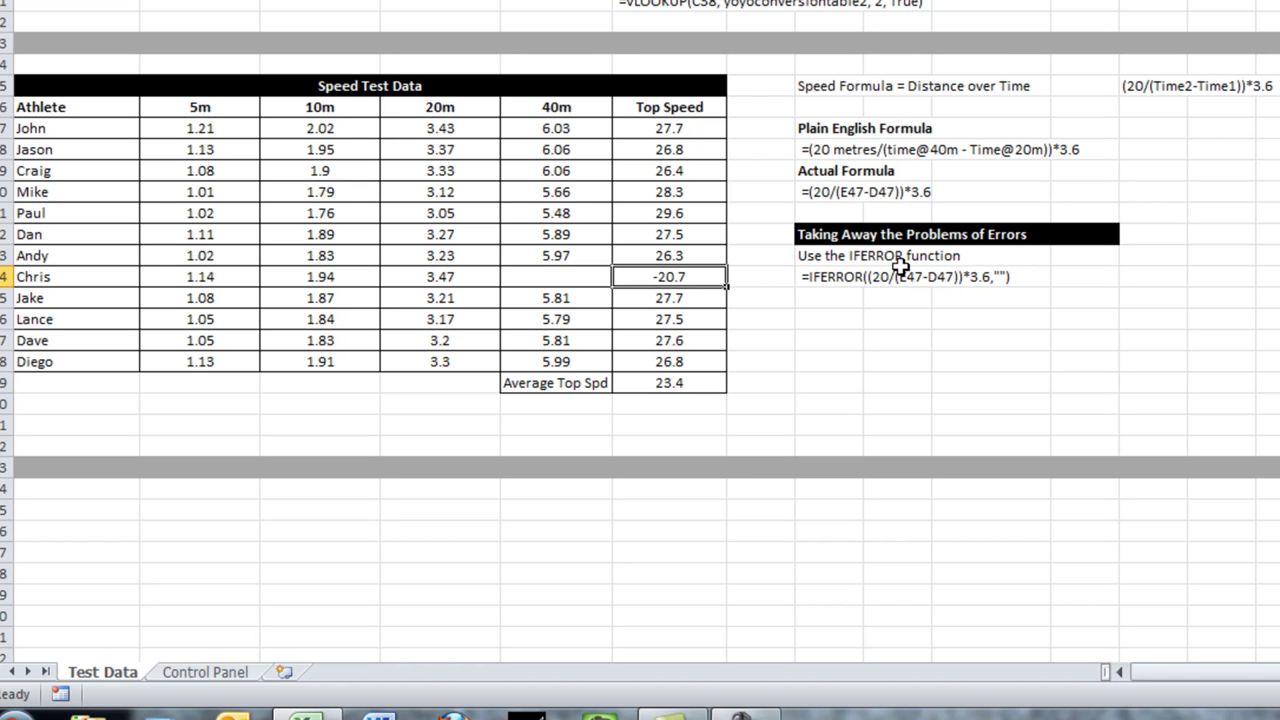
key("Delete")
left_click(710, 255)
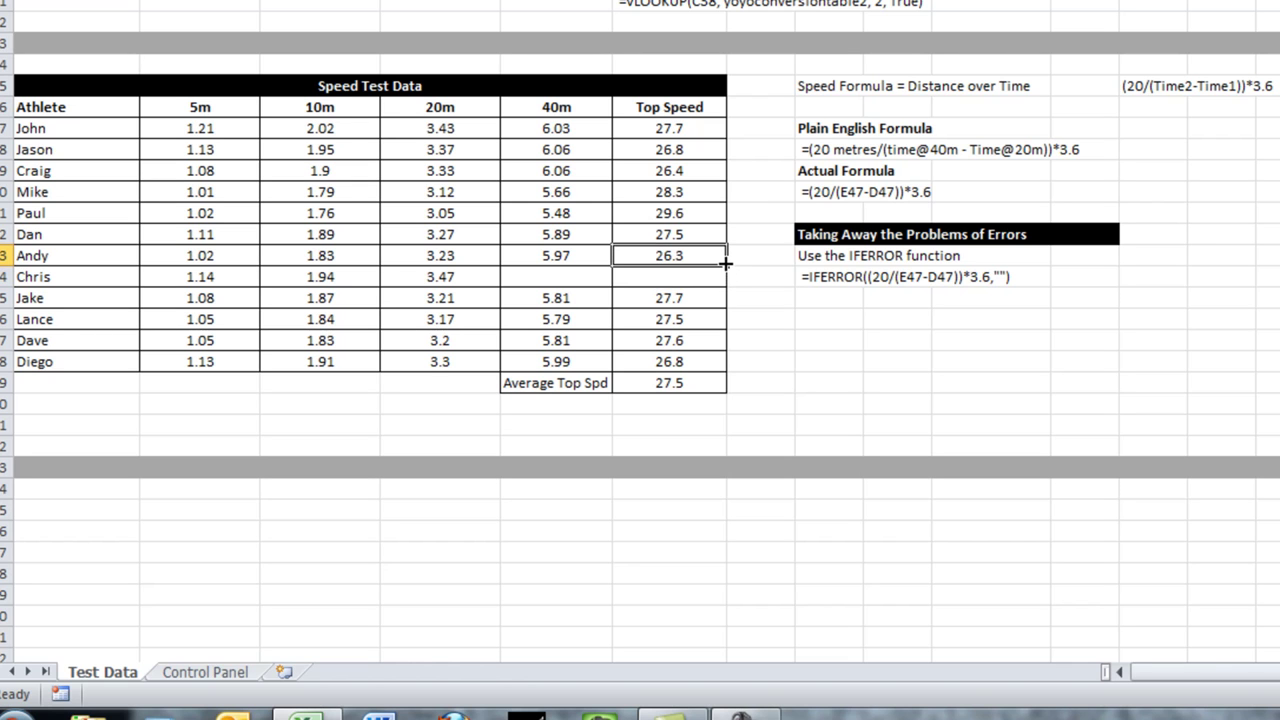
left_click_drag(726, 267, 728, 288)
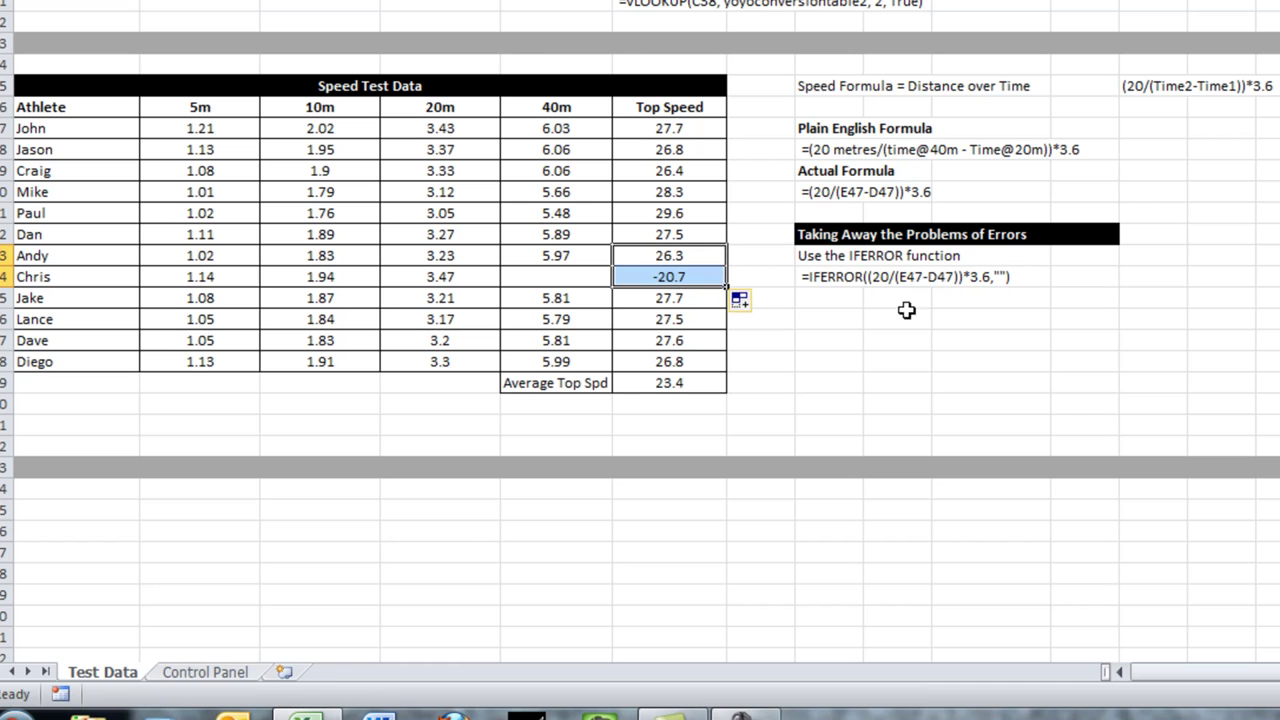
left_click(831, 278)
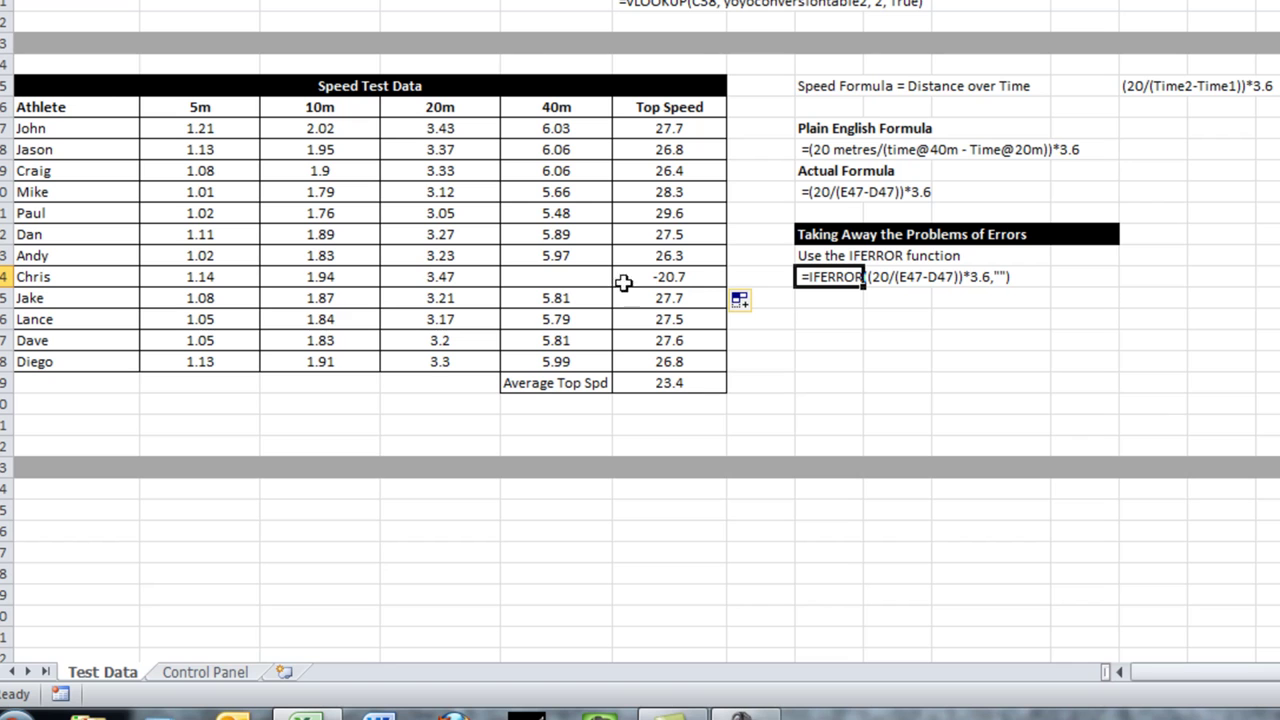
Delete Chris's 20m time of 3.47 so his Top Speed shows #DIV/0!
left_click(463, 284)
key("Delete")
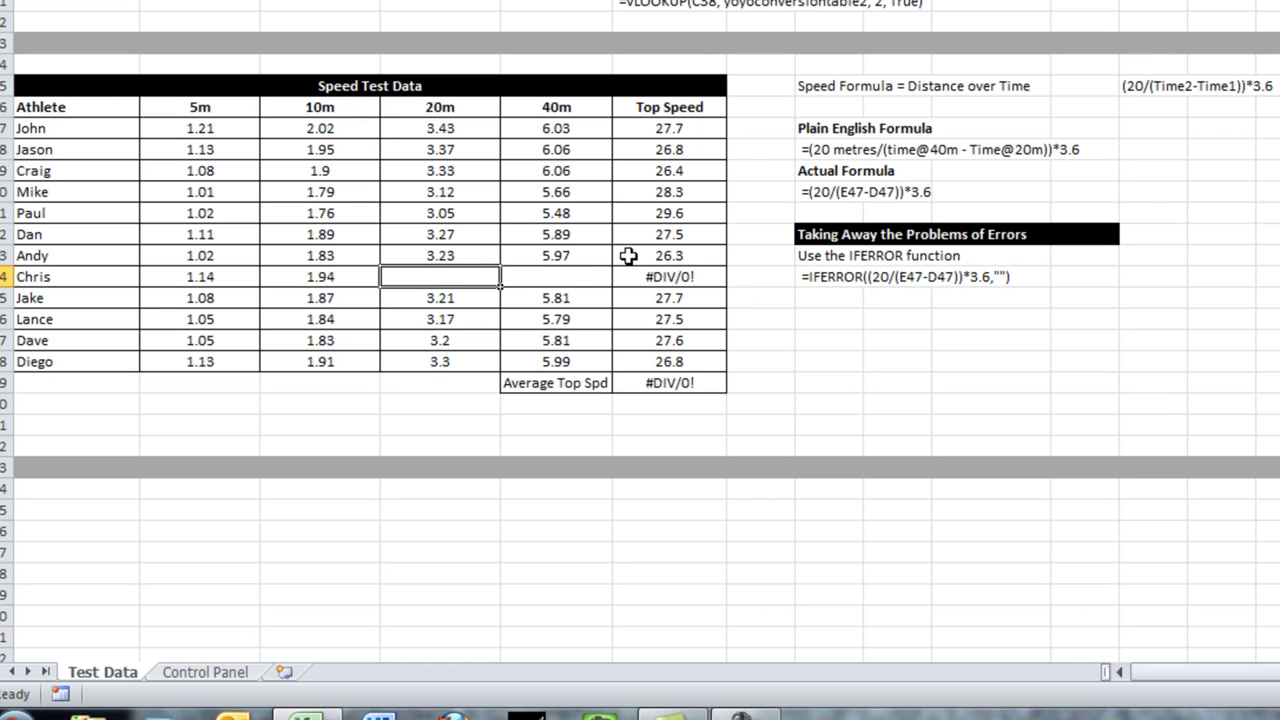
left_click(874, 344)
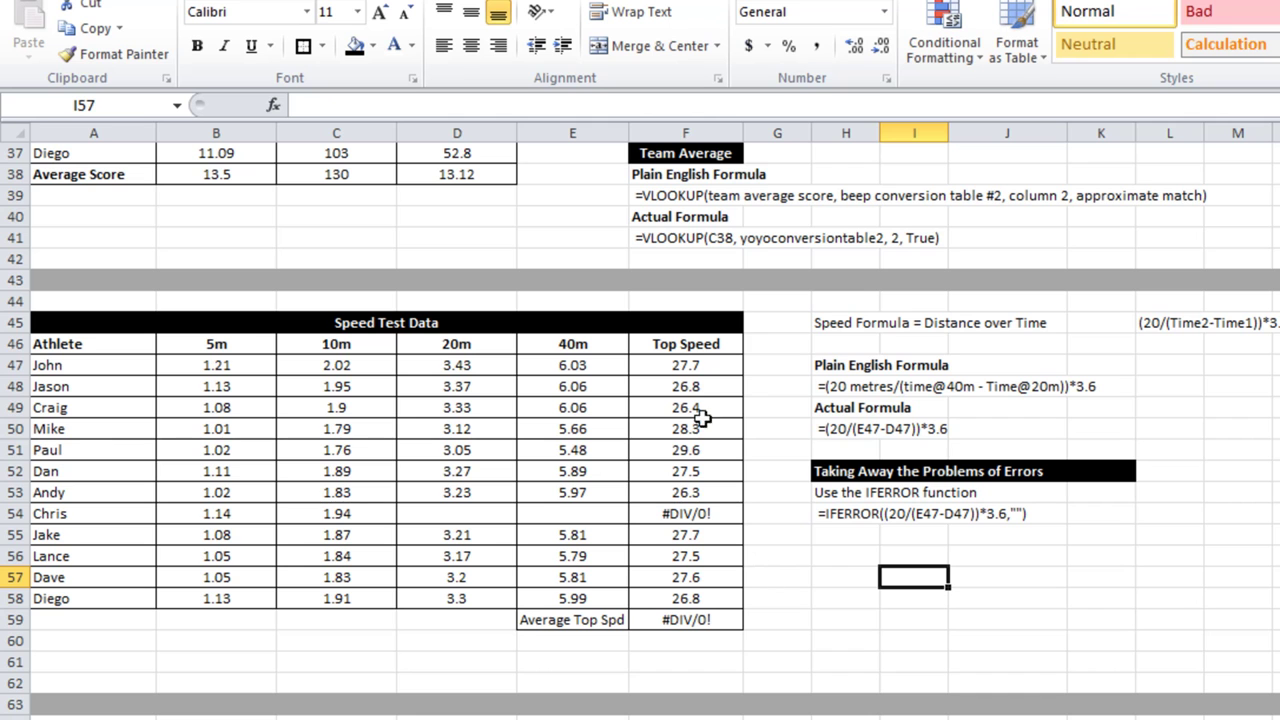
Change F47 to =IFERROR((20/(E47-D47))*3.6,"") and fill it down to F58, making the average 27.5
left_click(694, 366)
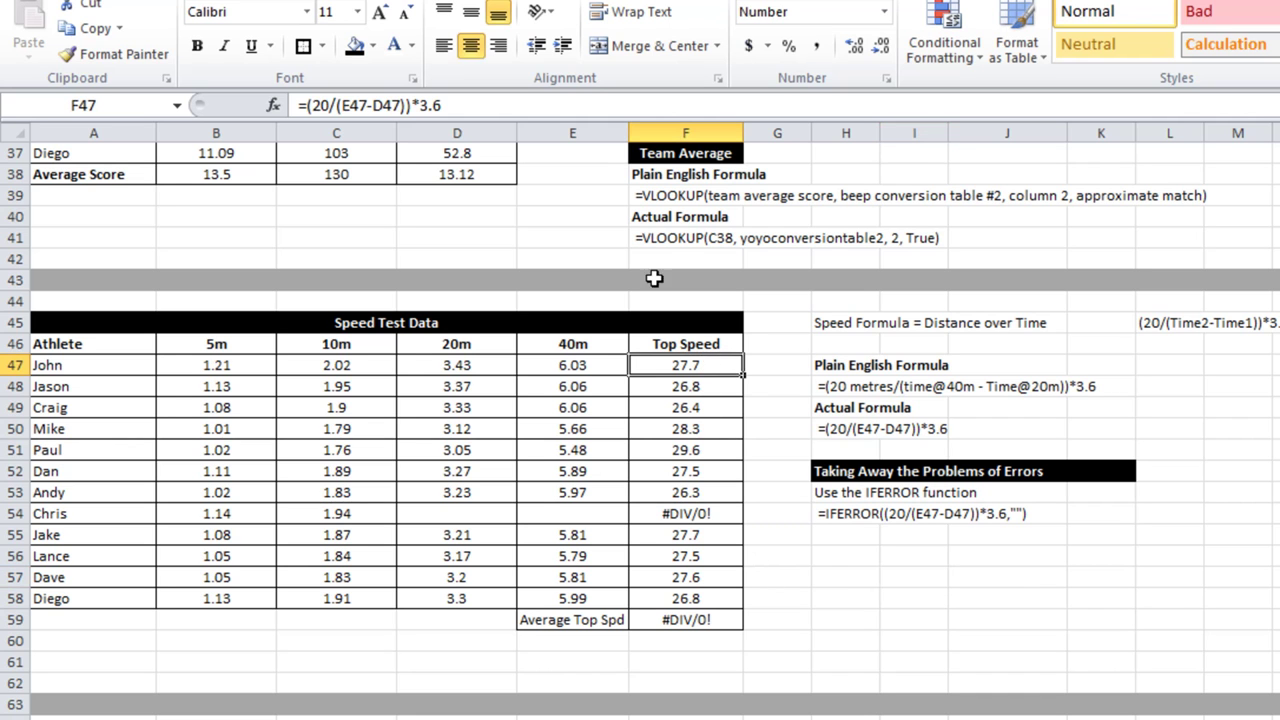
left_click(301, 105)
type("iferror")
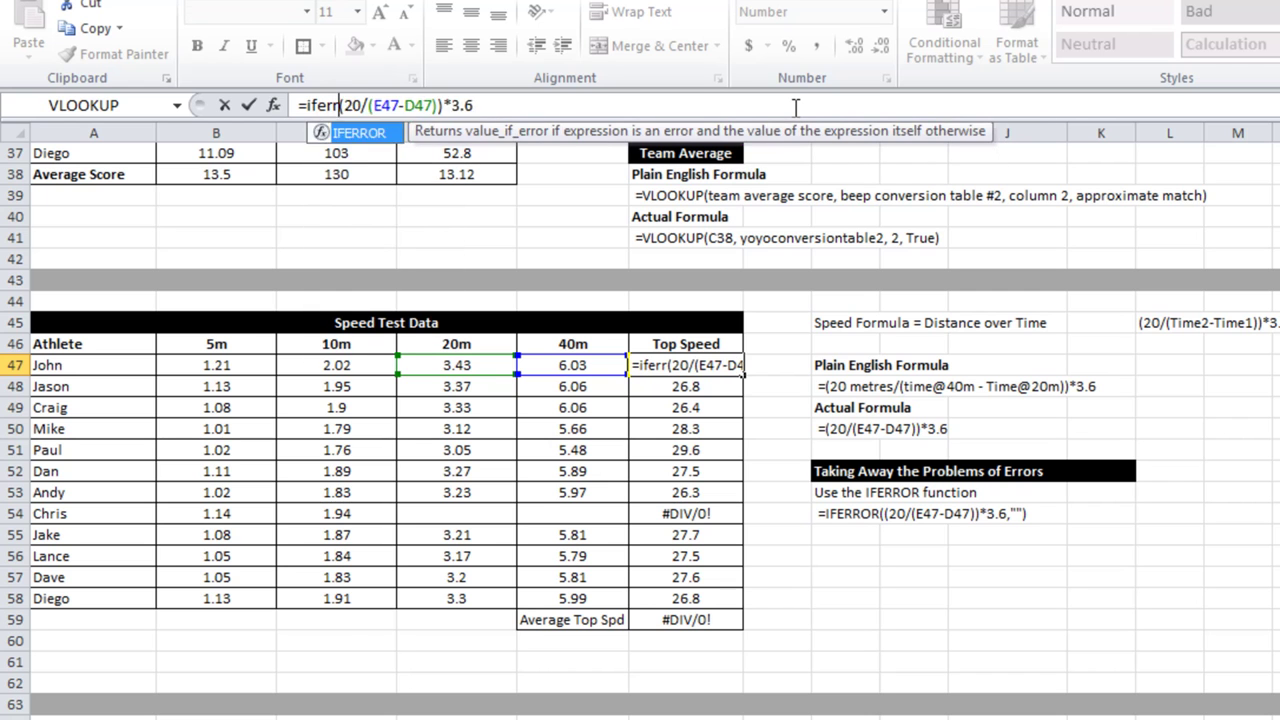
type("(")
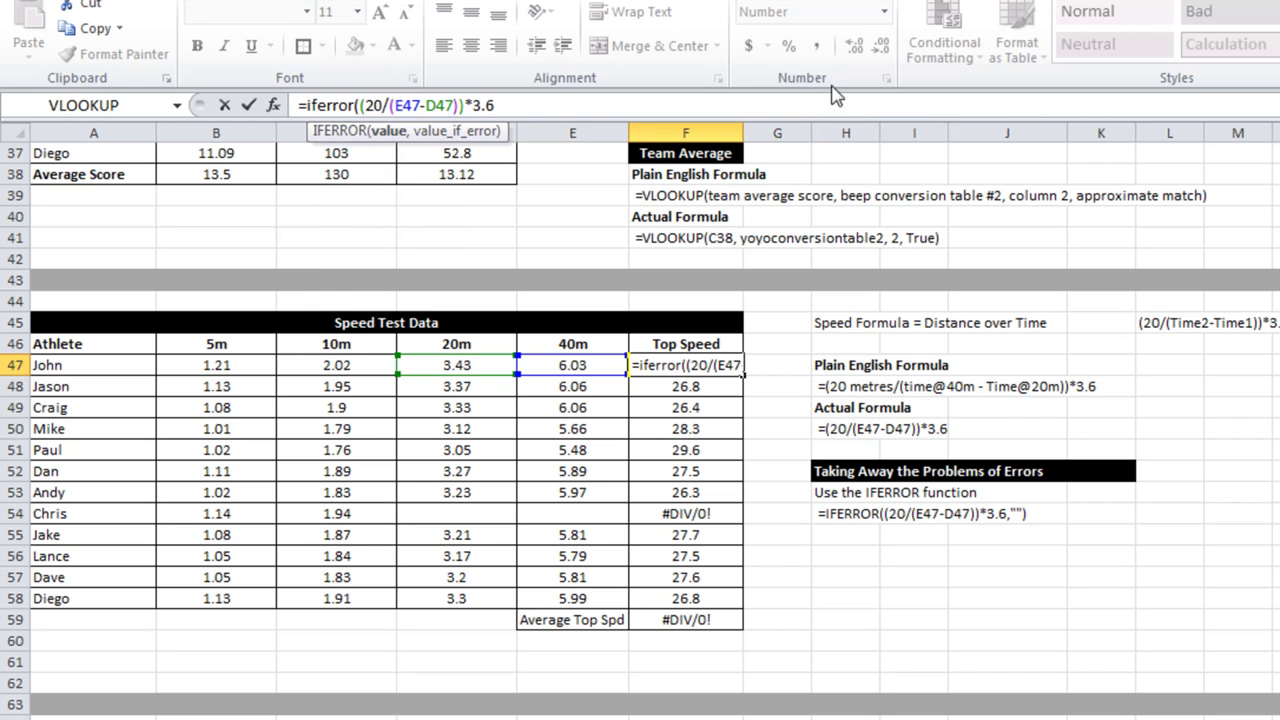
left_click(546, 100)
type(",")
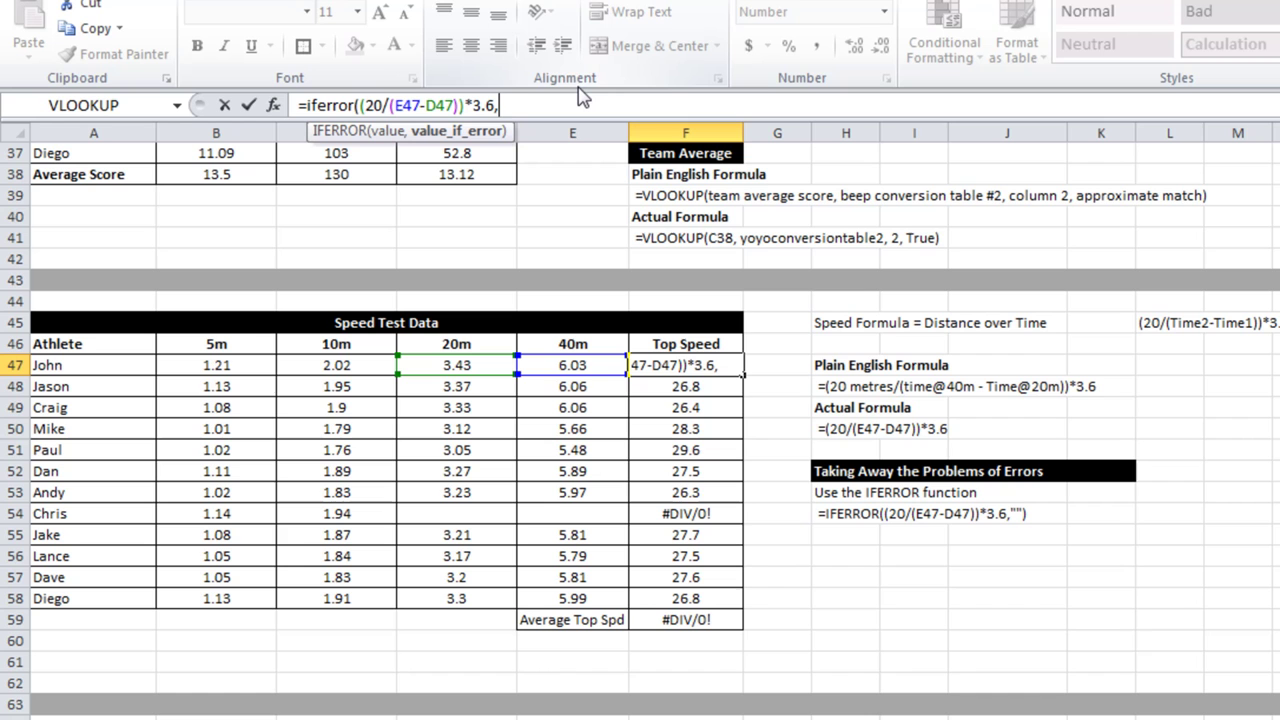
type("\"\")")
key("Return")
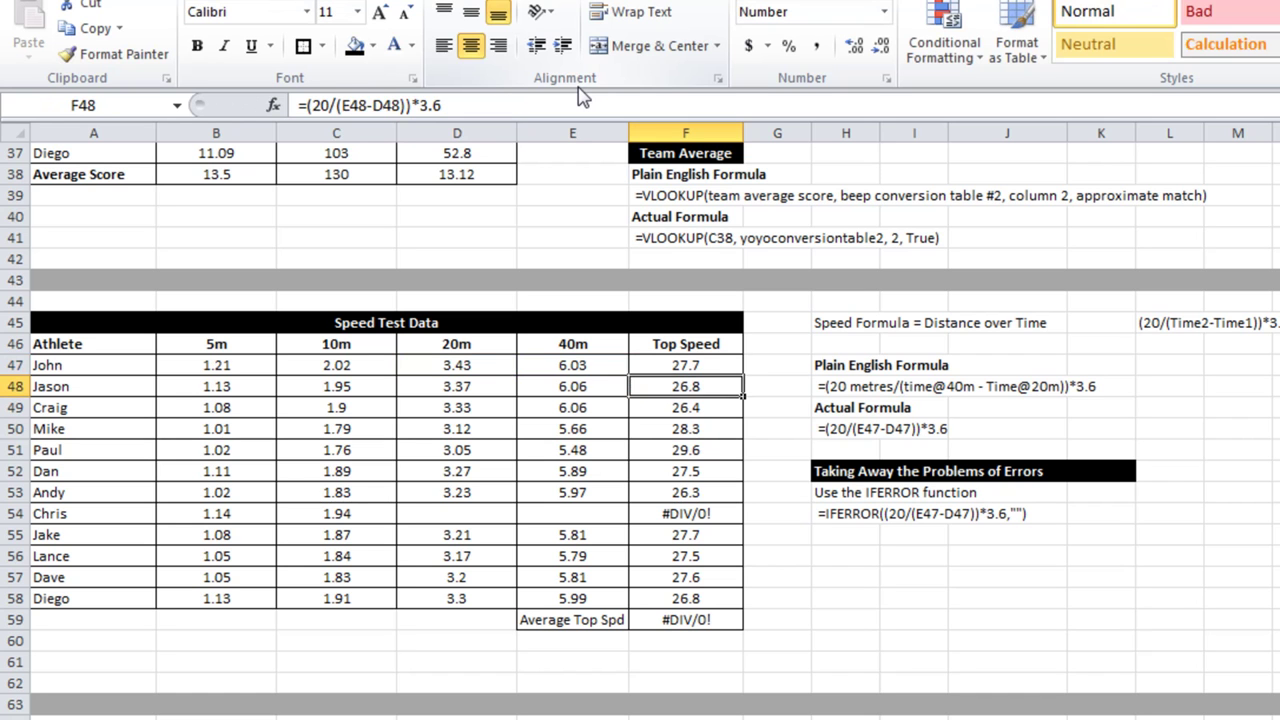
left_click(730, 368)
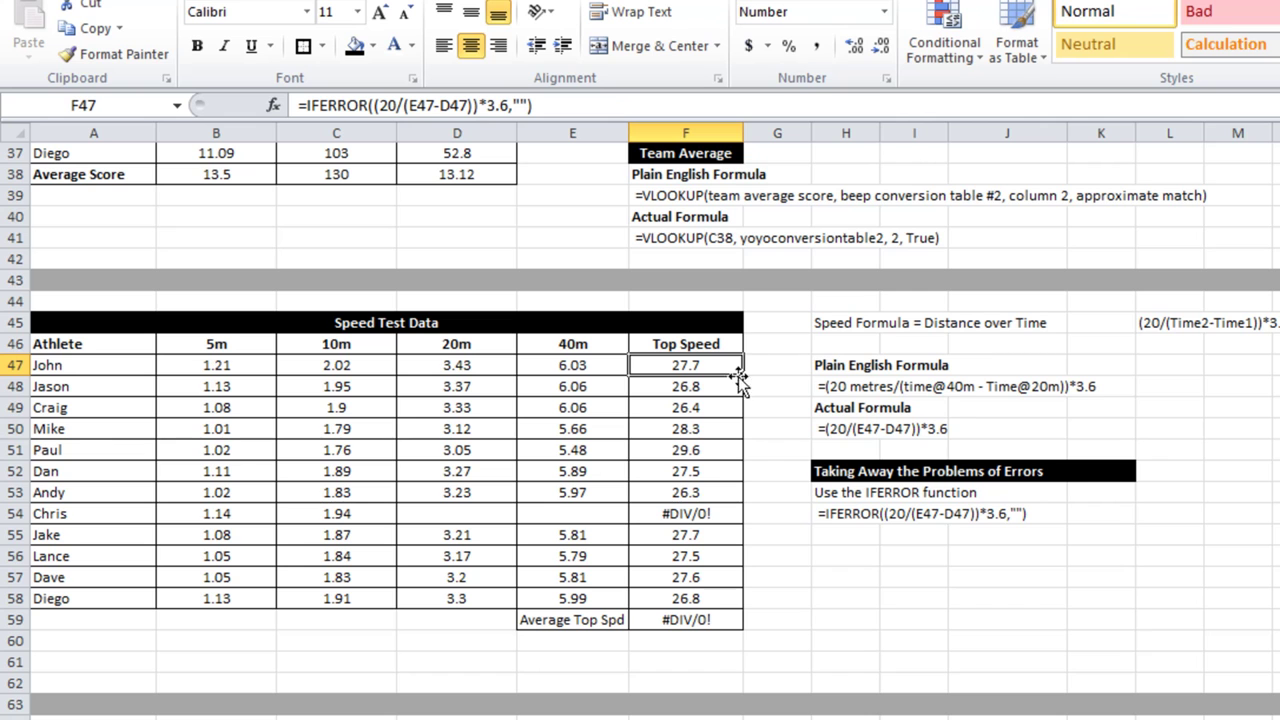
left_click_drag(744, 374, 728, 607)
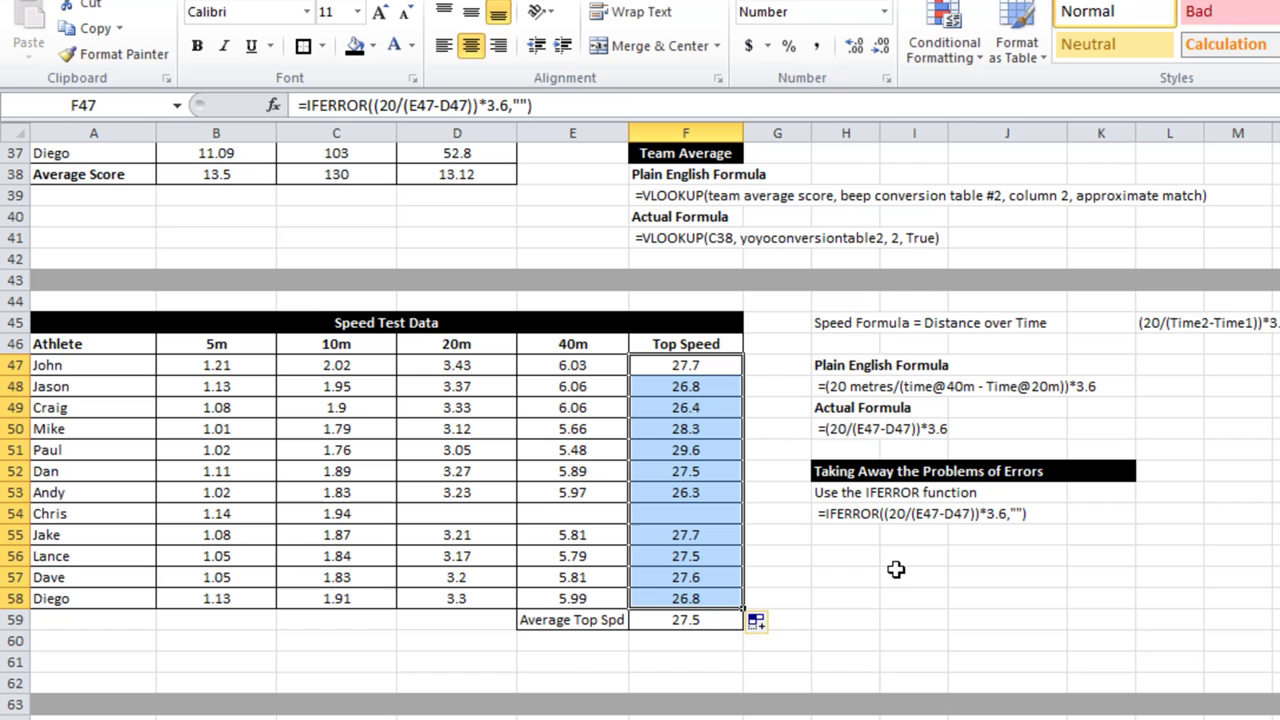
left_click(697, 619)
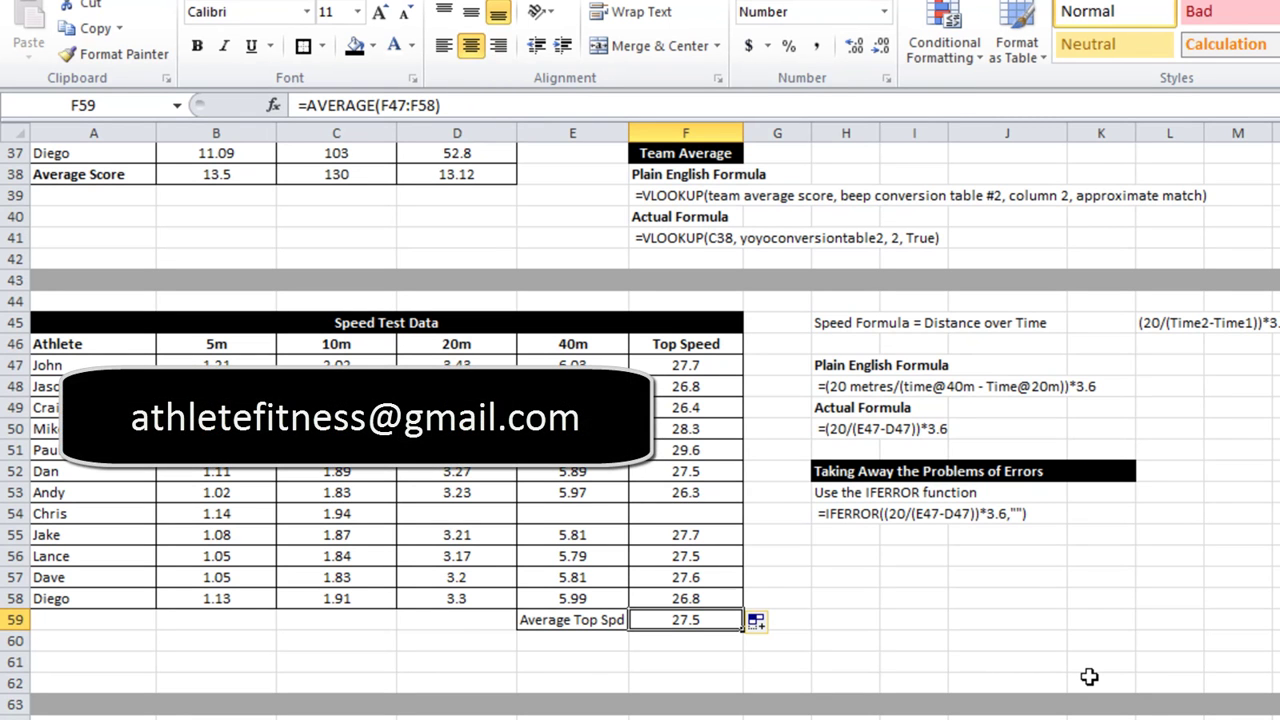
Scroll up to the Yo-Yo Test Results table at the top of the sheet
scroll(1089, 677, "up", 12)
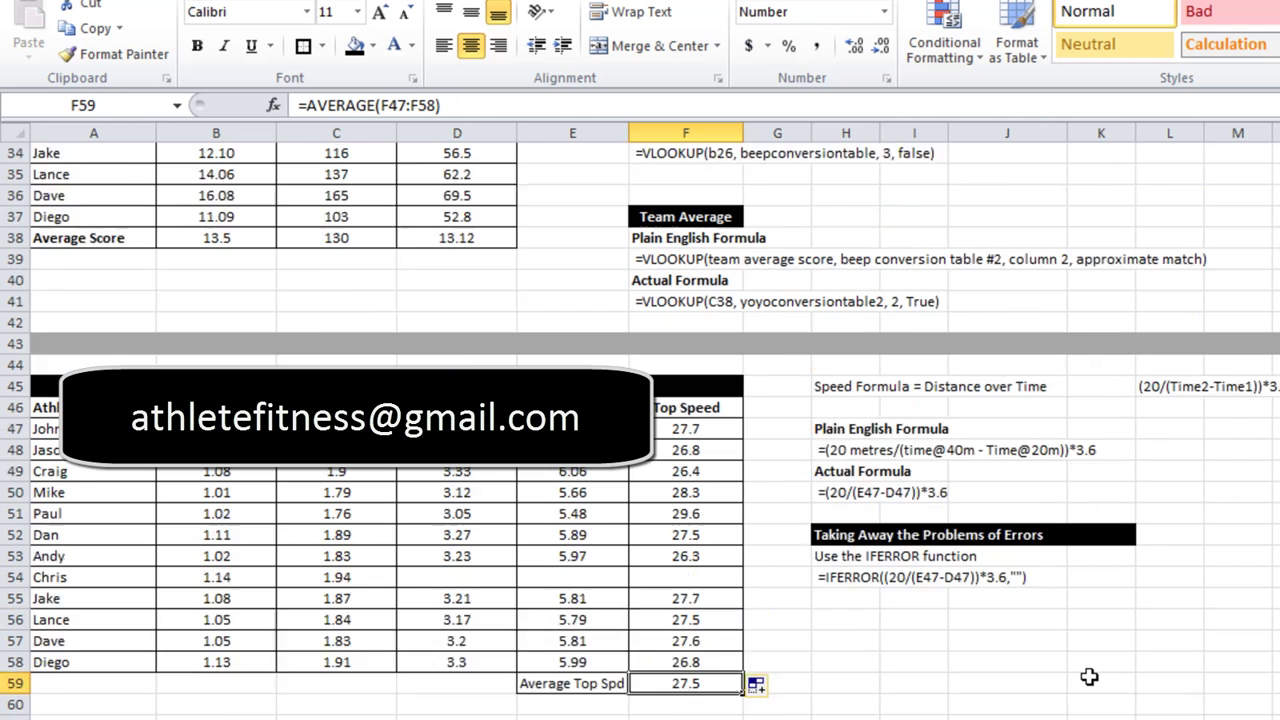